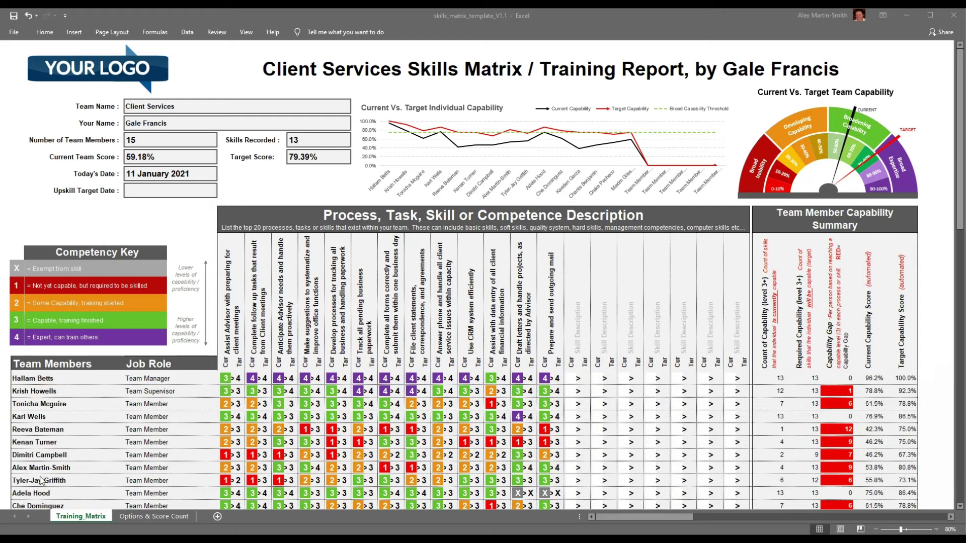
pyautogui.scroll(-2, 360, 387)
pyautogui.scroll(-1, 360, 387)
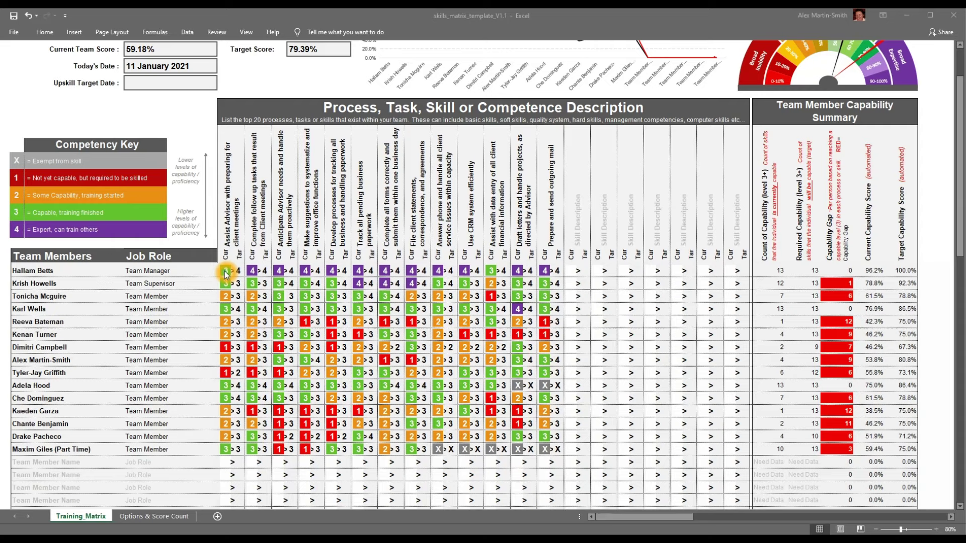
pyautogui.click(225, 273)
pyautogui.click(22, 166)
pyautogui.click(77, 182)
pyautogui.click(46, 202)
pyautogui.click(94, 232)
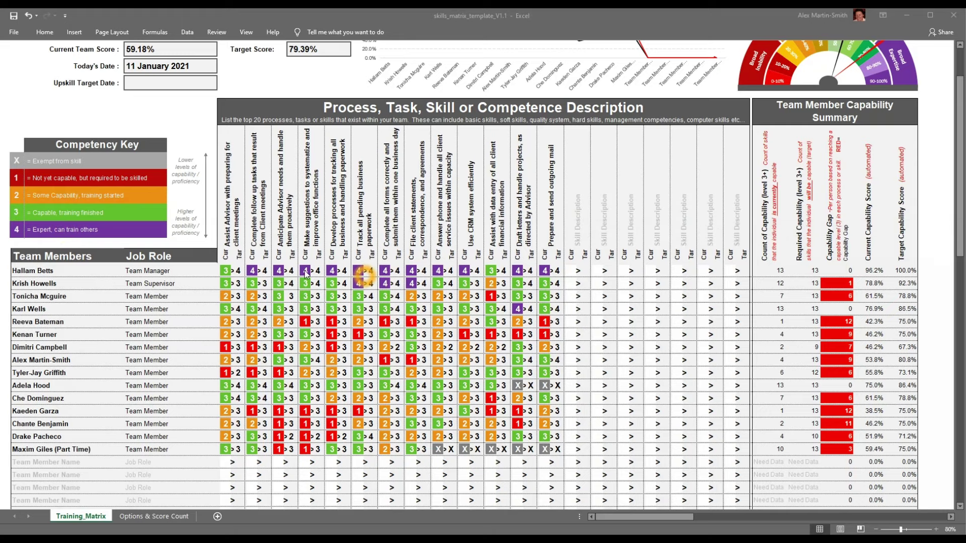
pyautogui.click(228, 272)
pyautogui.click(226, 300)
pyautogui.click(225, 406)
pyautogui.click(13, 278)
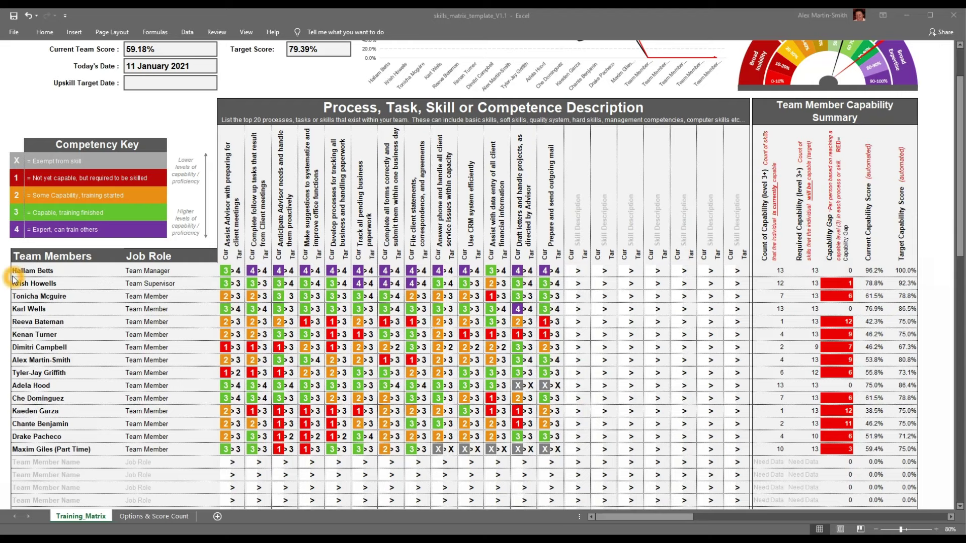
pyautogui.click(226, 270)
pyautogui.click(227, 239)
pyautogui.click(229, 271)
pyautogui.click(226, 272)
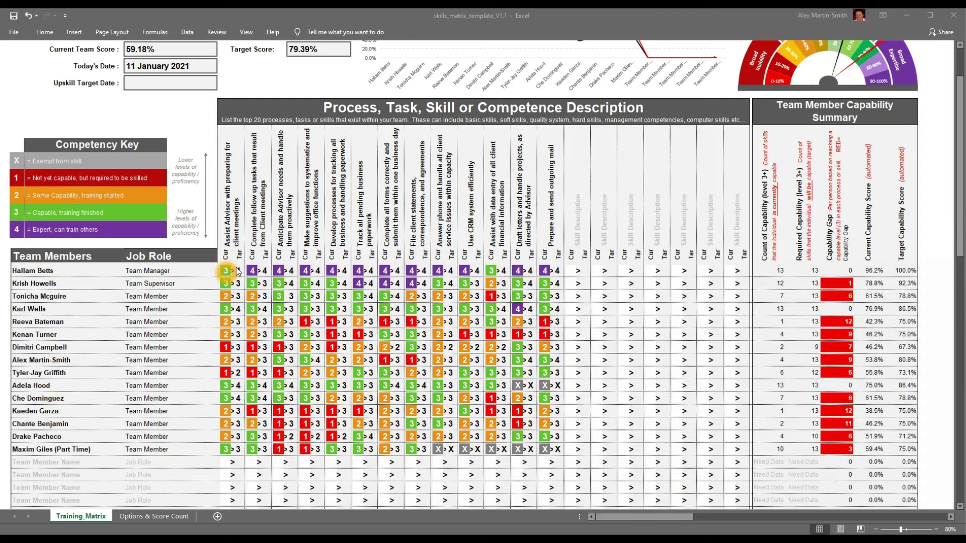
pyautogui.click(238, 272)
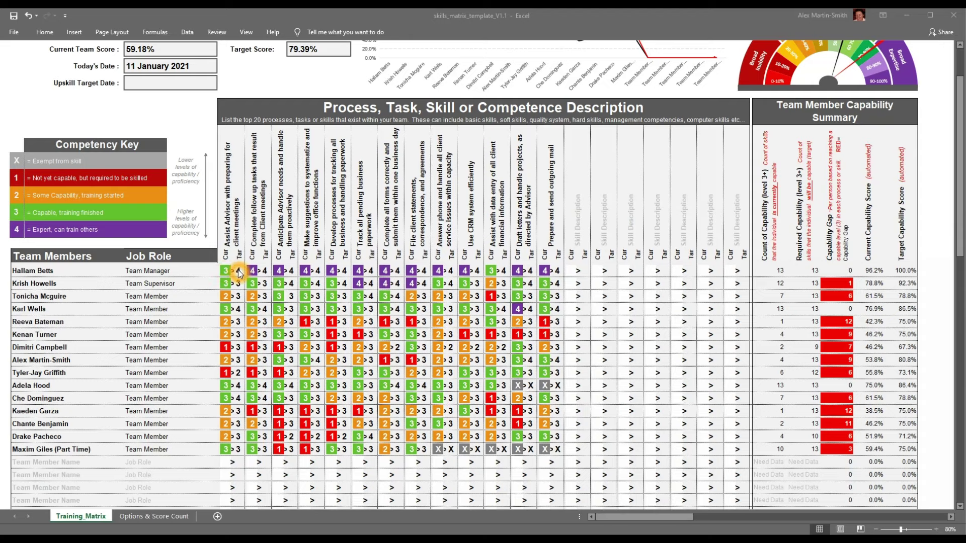
pyautogui.click(237, 275)
pyautogui.click(239, 276)
pyautogui.click(239, 275)
pyautogui.click(253, 271)
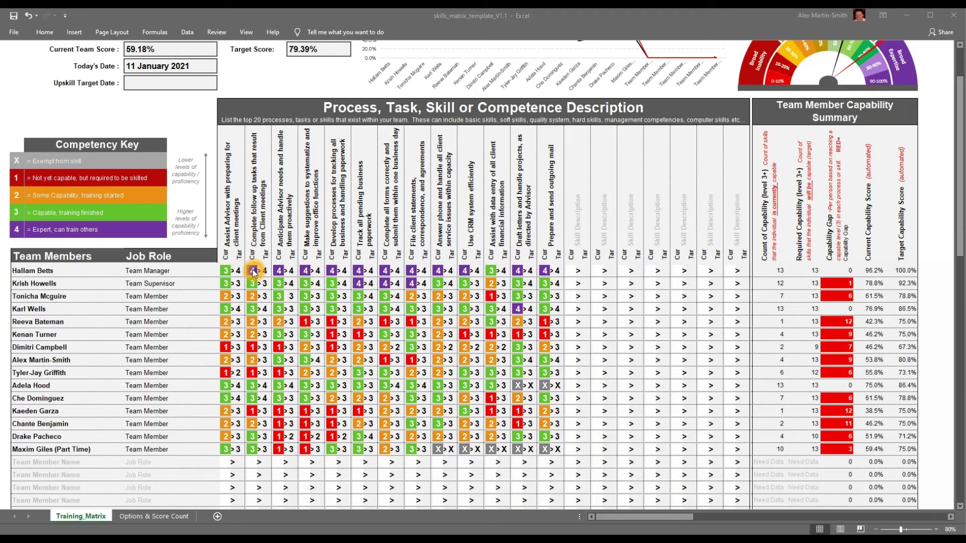
pyautogui.click(254, 236)
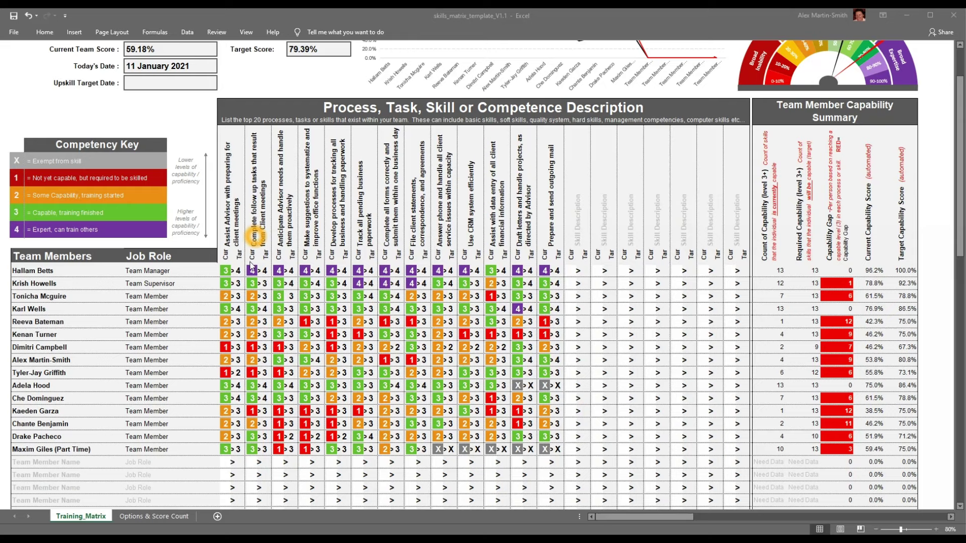
pyautogui.click(265, 272)
pyautogui.click(766, 275)
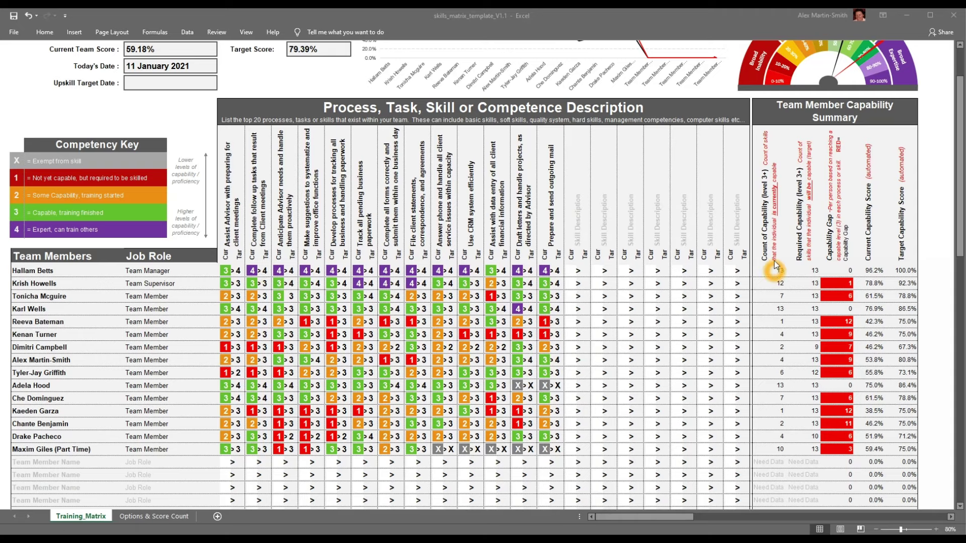
pyautogui.click(774, 275)
pyautogui.click(776, 274)
pyautogui.click(557, 210)
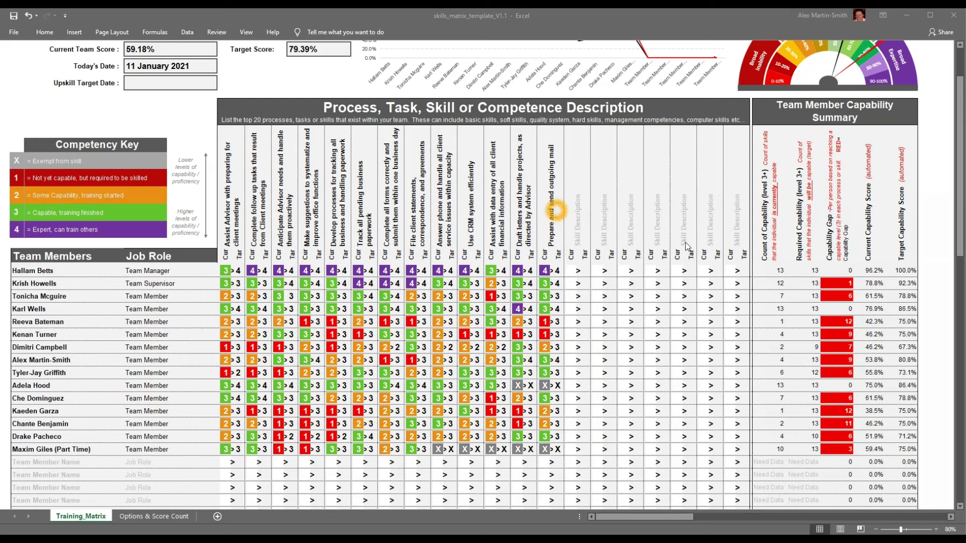
pyautogui.click(781, 273)
pyautogui.click(828, 272)
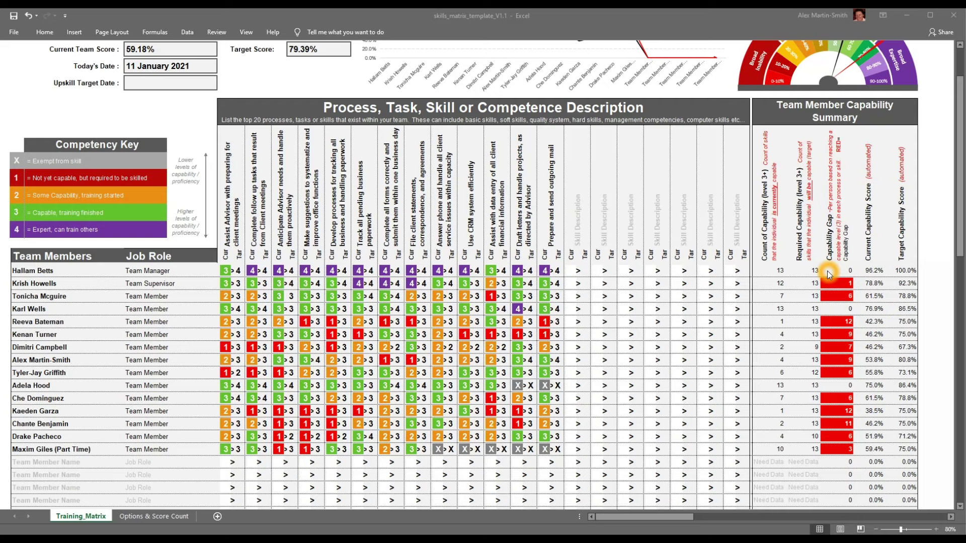
pyautogui.click(492, 272)
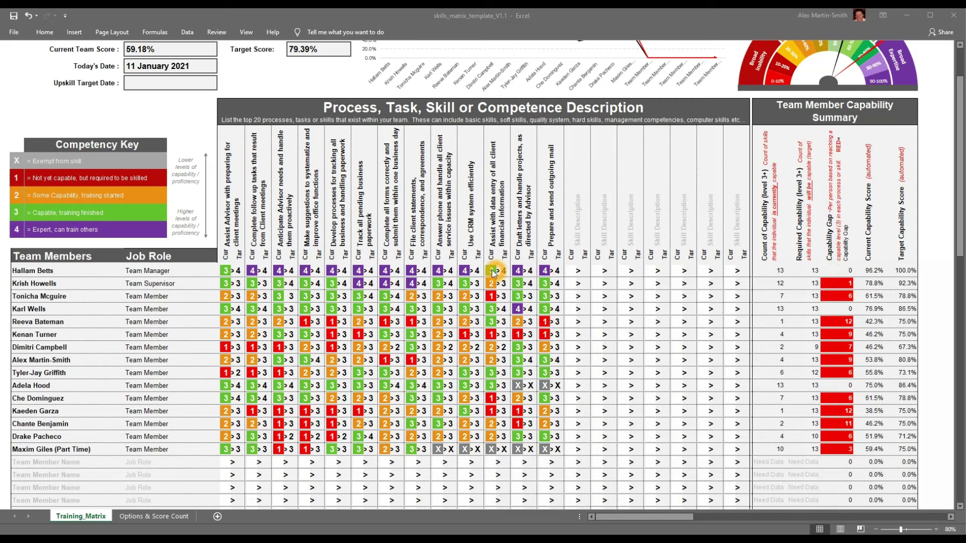
pyautogui.click(486, 259)
pyautogui.click(830, 257)
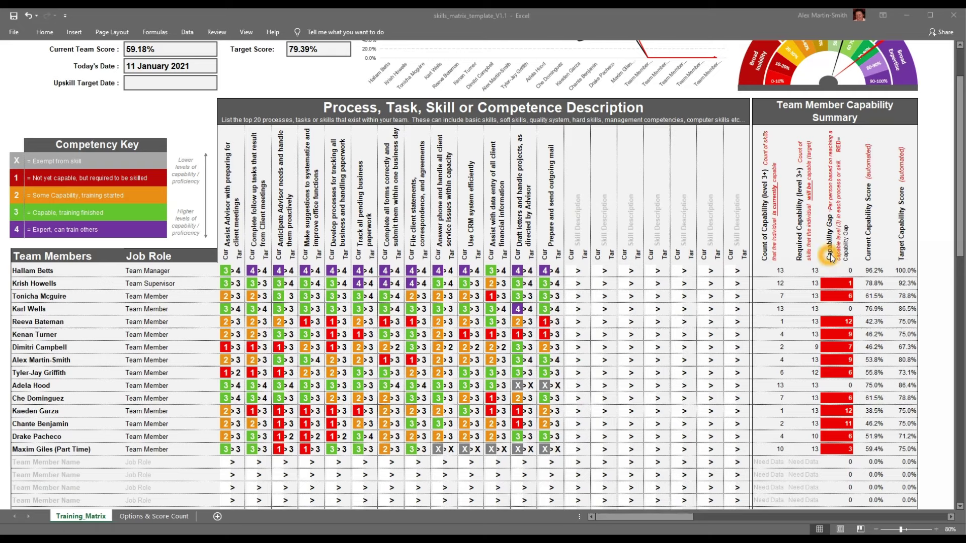
pyautogui.click(874, 275)
pyautogui.click(905, 272)
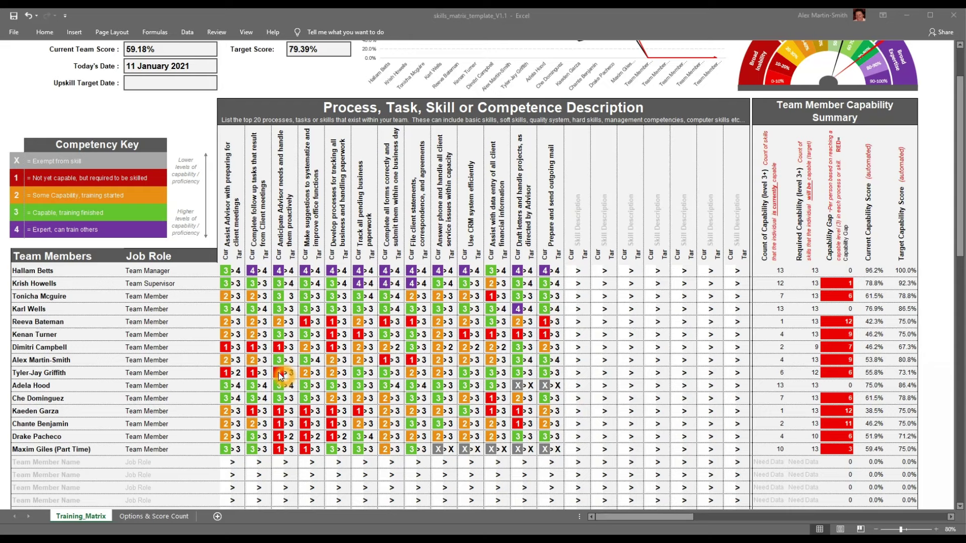
pyautogui.click(782, 373)
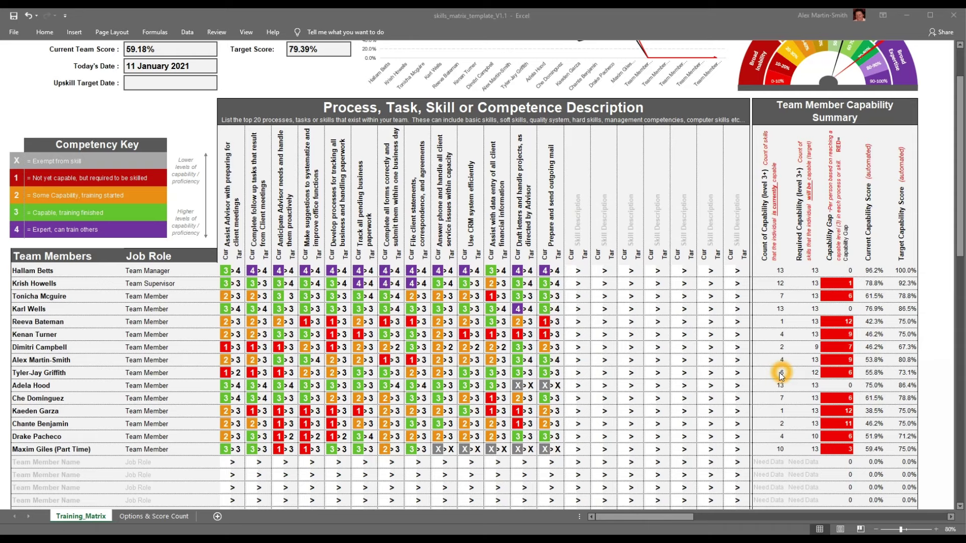
pyautogui.click(514, 373)
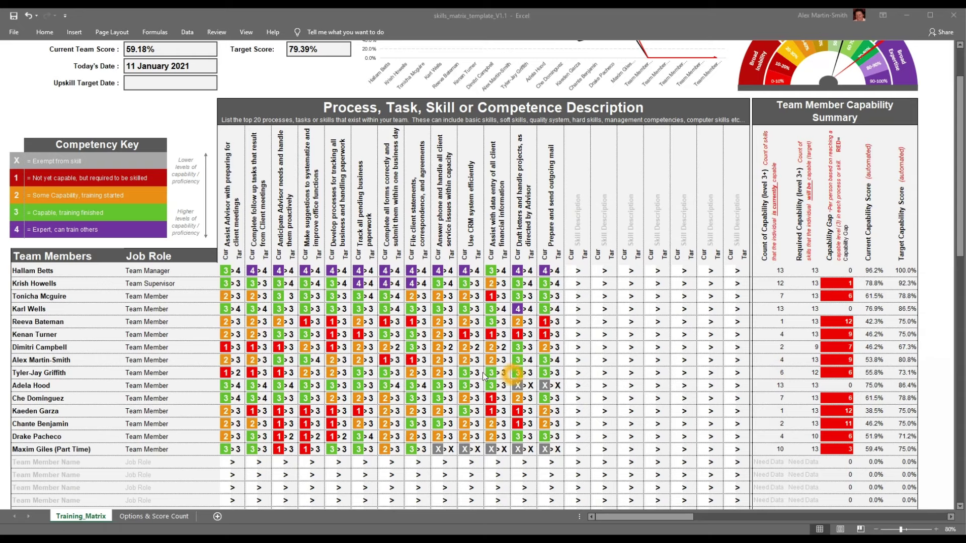
pyautogui.click(355, 374)
pyautogui.click(816, 376)
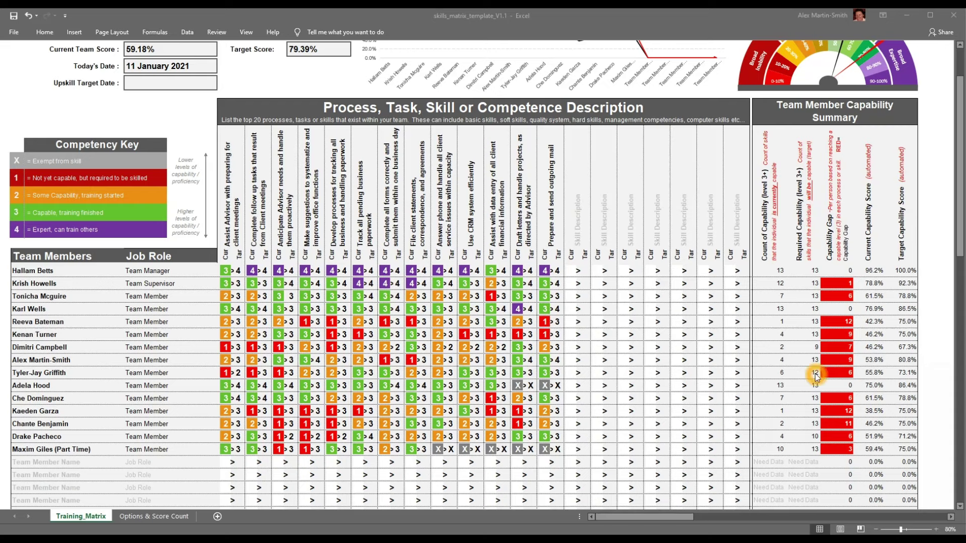
pyautogui.click(841, 375)
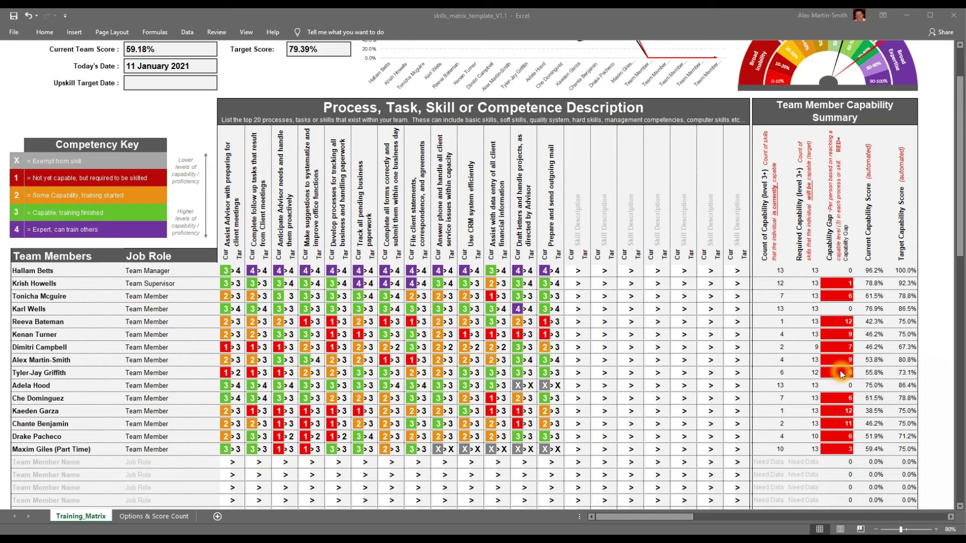
pyautogui.click(873, 375)
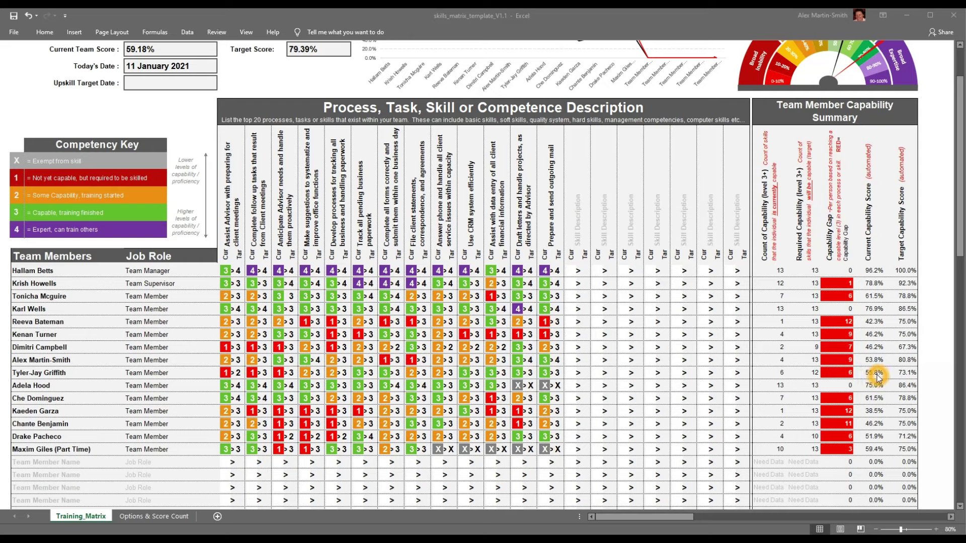
pyautogui.click(900, 376)
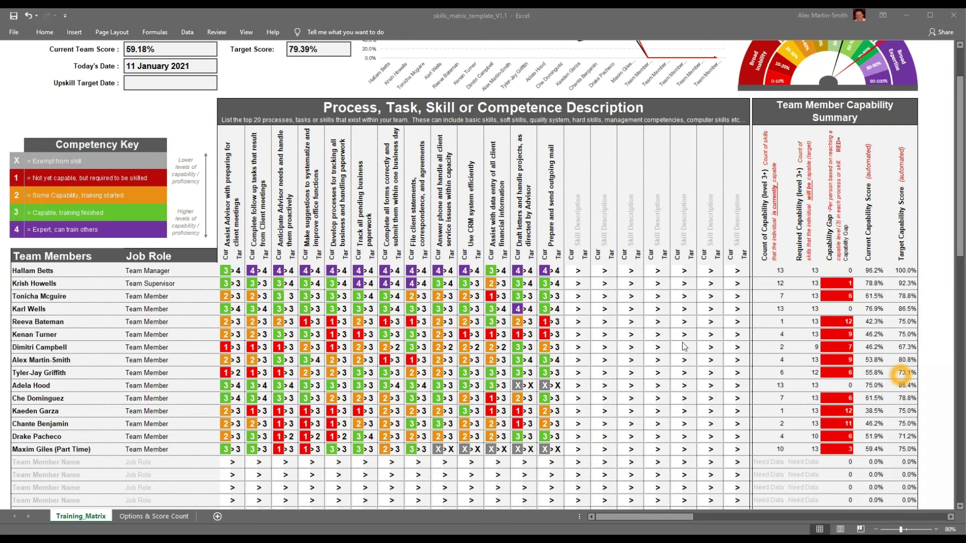
pyautogui.scroll(-2, 678, 342)
pyautogui.scroll(-1, 344, 211)
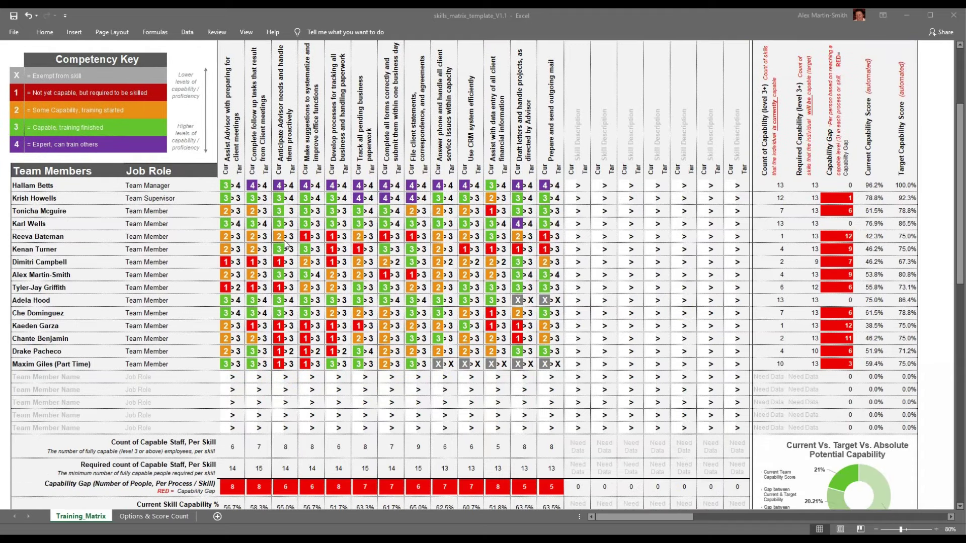
pyautogui.scroll(-5, 282, 240)
pyautogui.scroll(1, 276, 232)
pyautogui.scroll(5, 271, 233)
pyautogui.click(233, 448)
pyautogui.click(235, 469)
pyautogui.click(233, 488)
pyautogui.scroll(-4, 234, 488)
pyautogui.click(227, 369)
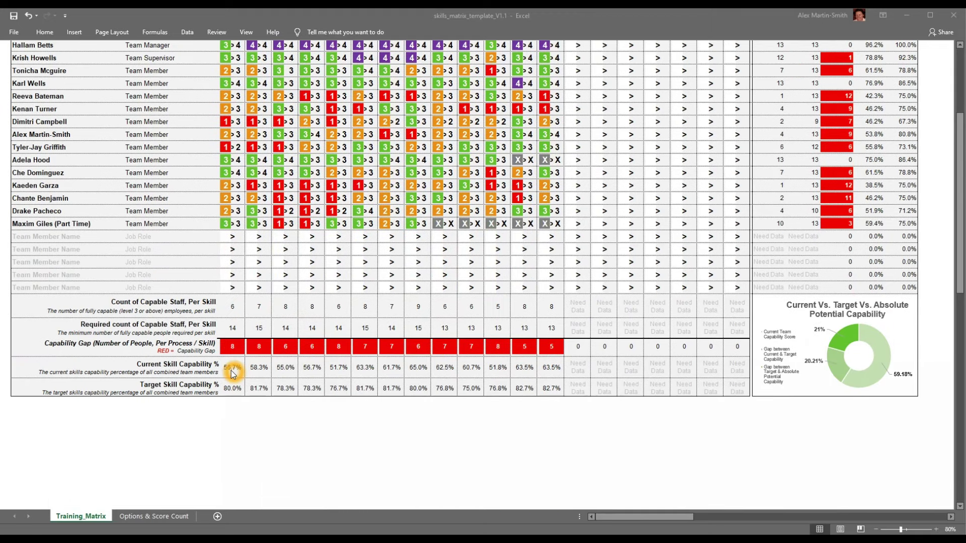
pyautogui.scroll(5, 239, 373)
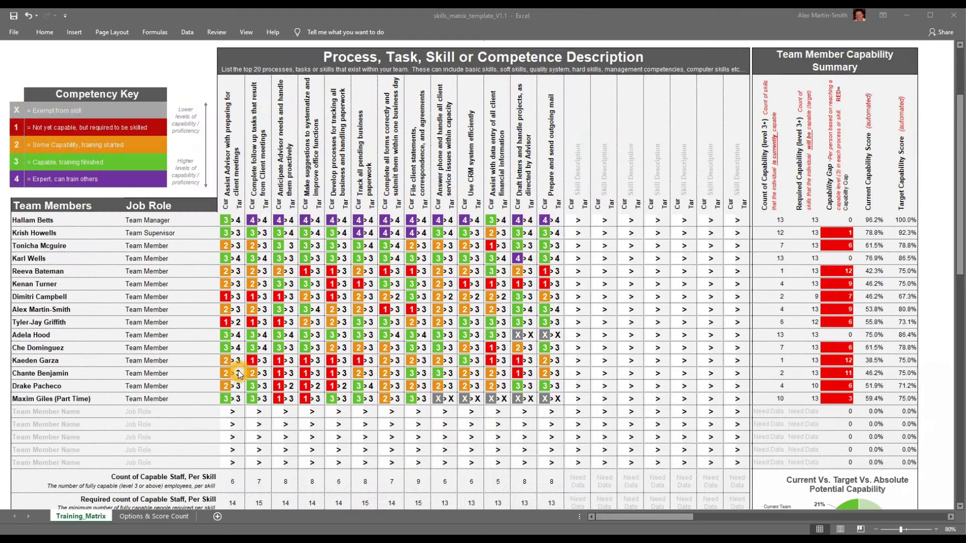
pyautogui.scroll(-1, 234, 315)
pyautogui.scroll(-3, 234, 314)
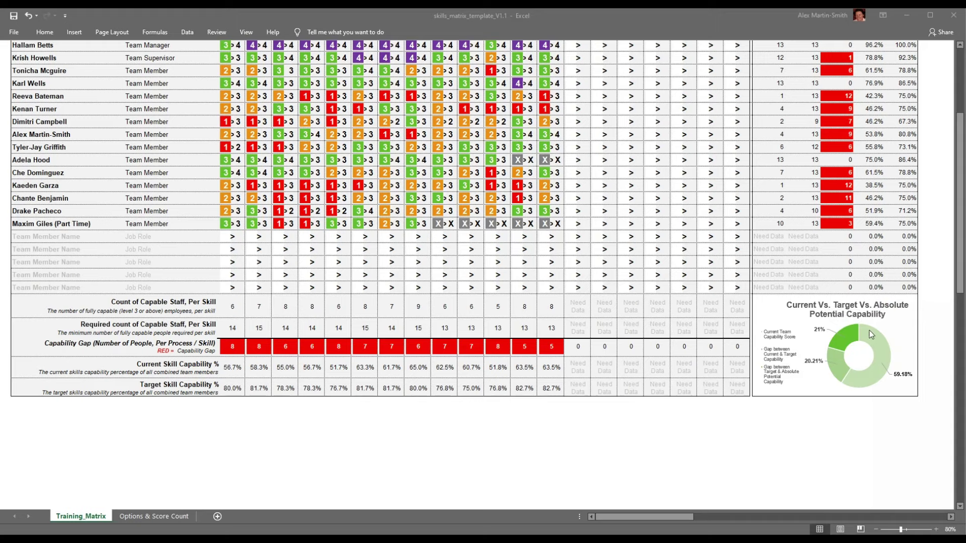
pyautogui.click(853, 381)
pyautogui.click(834, 345)
pyautogui.moveTo(835, 347)
pyautogui.scroll(8, 722, 334)
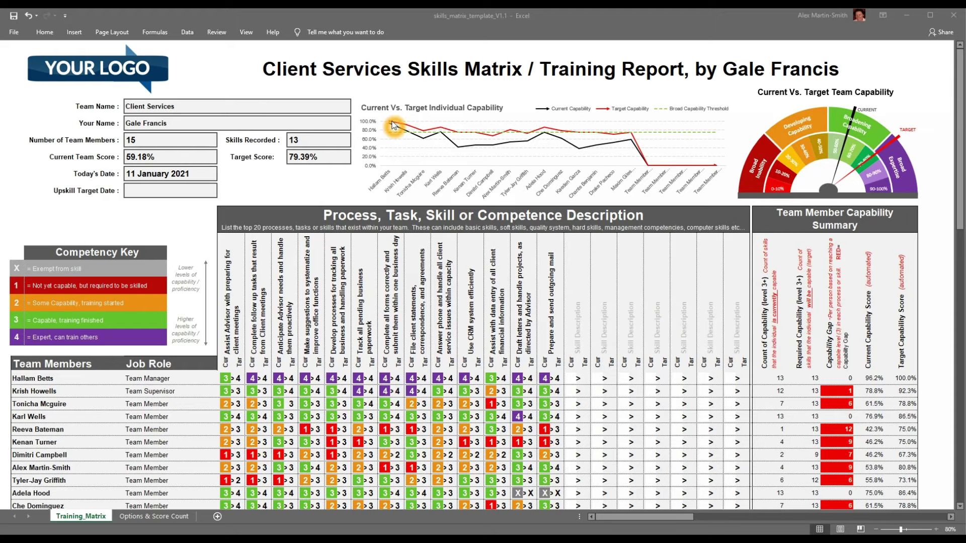
pyautogui.click(616, 134)
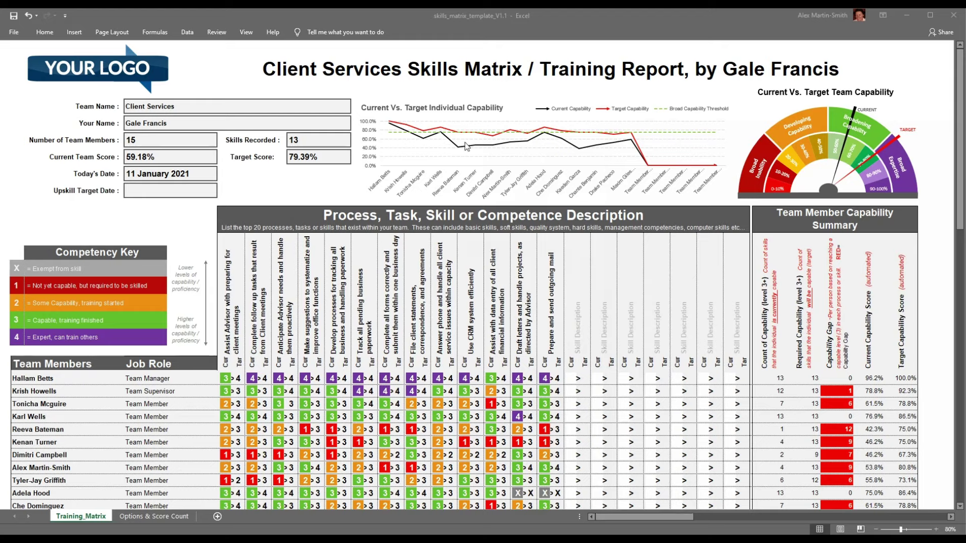
pyautogui.click(561, 139)
pyautogui.click(629, 139)
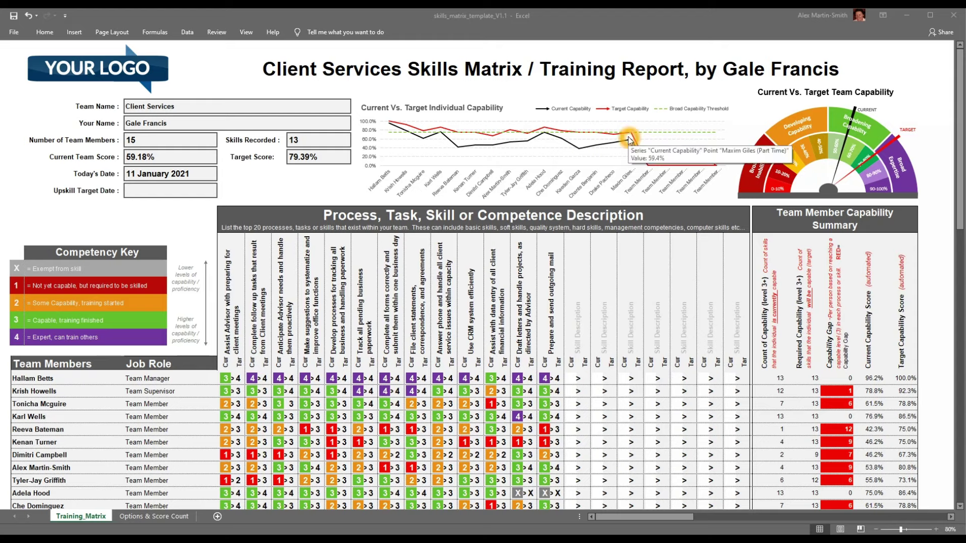
pyautogui.click(856, 110)
pyautogui.moveTo(867, 142)
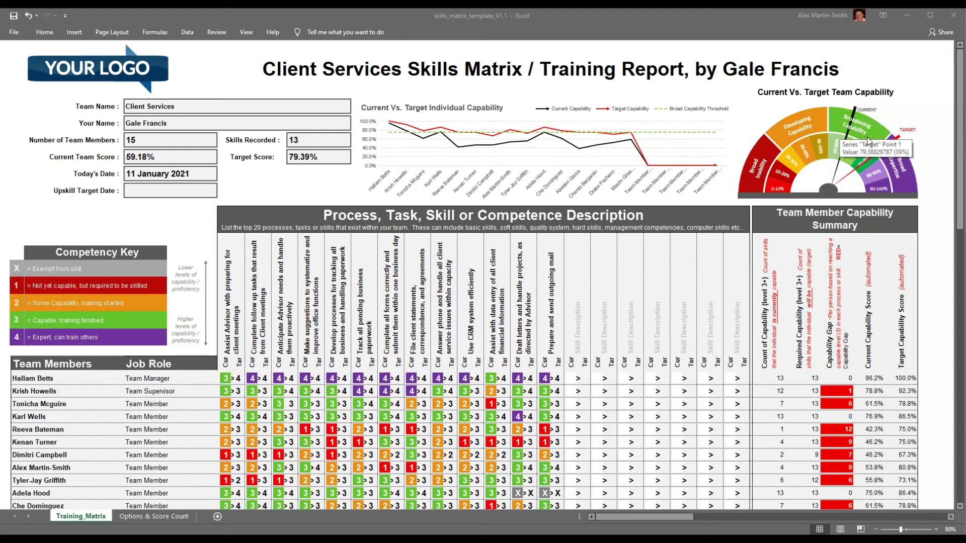
pyautogui.click(831, 180)
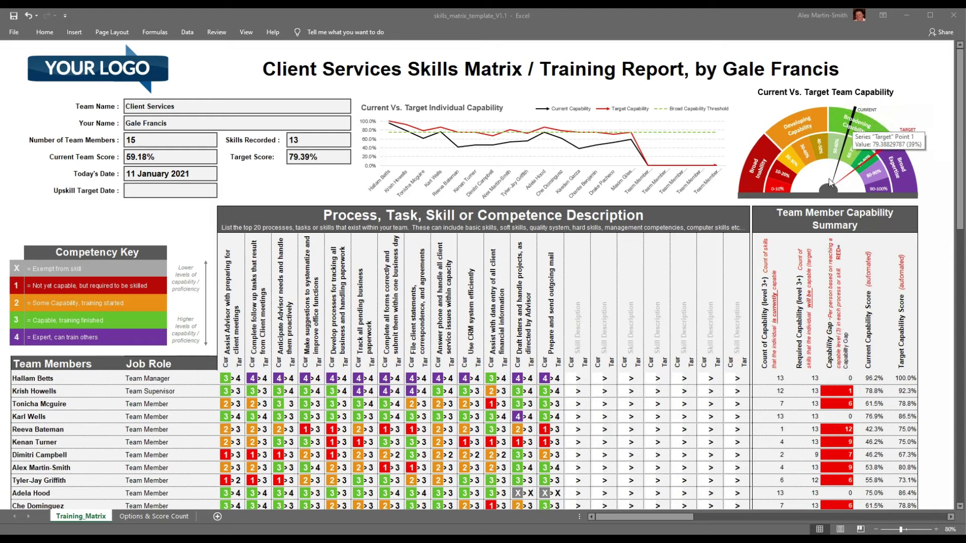
pyautogui.click(825, 193)
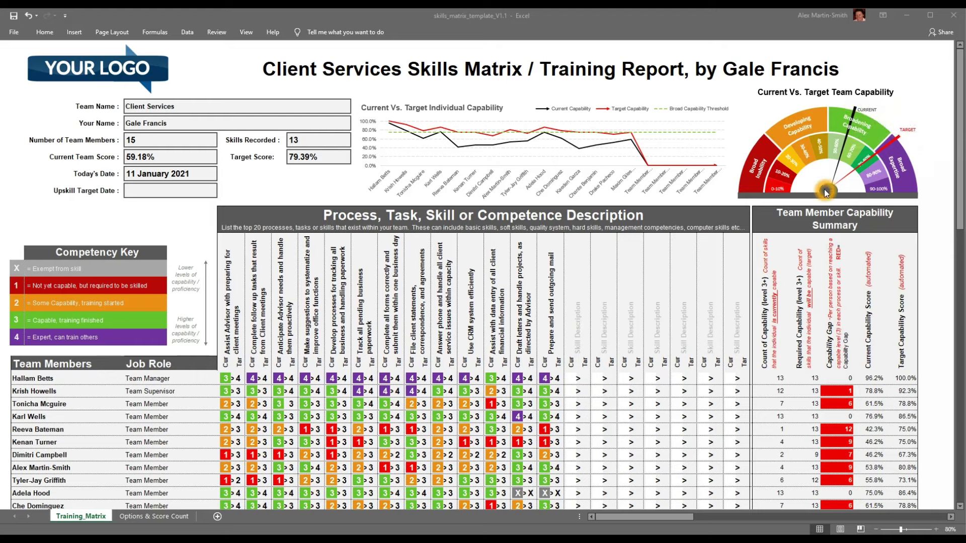
pyautogui.click(892, 143)
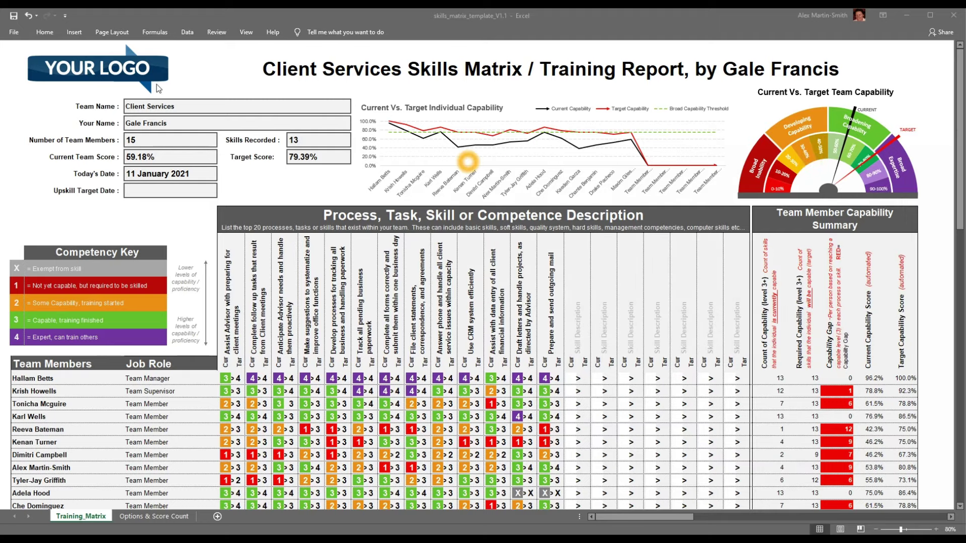
pyautogui.click(301, 207)
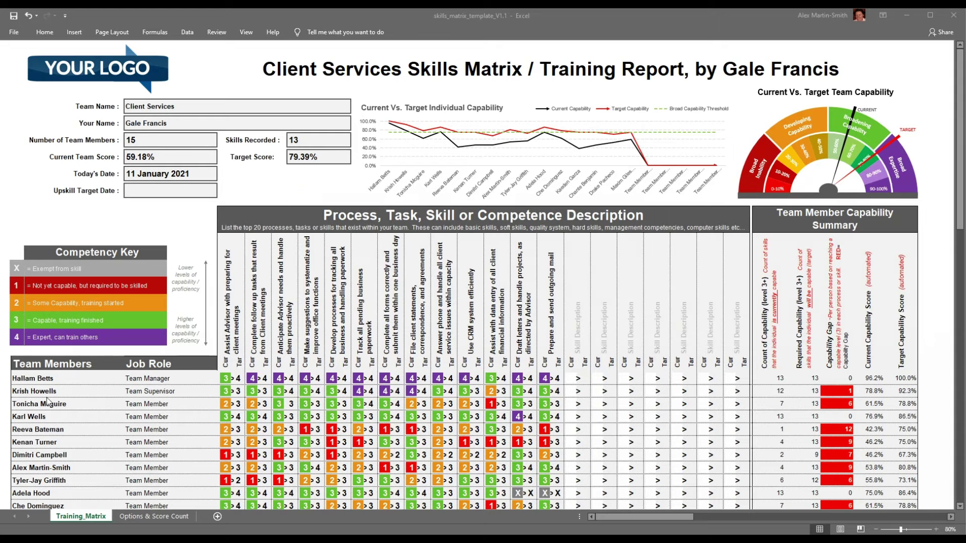
pyautogui.click(226, 393)
pyautogui.click(521, 344)
pyautogui.click(438, 403)
pyautogui.click(151, 106)
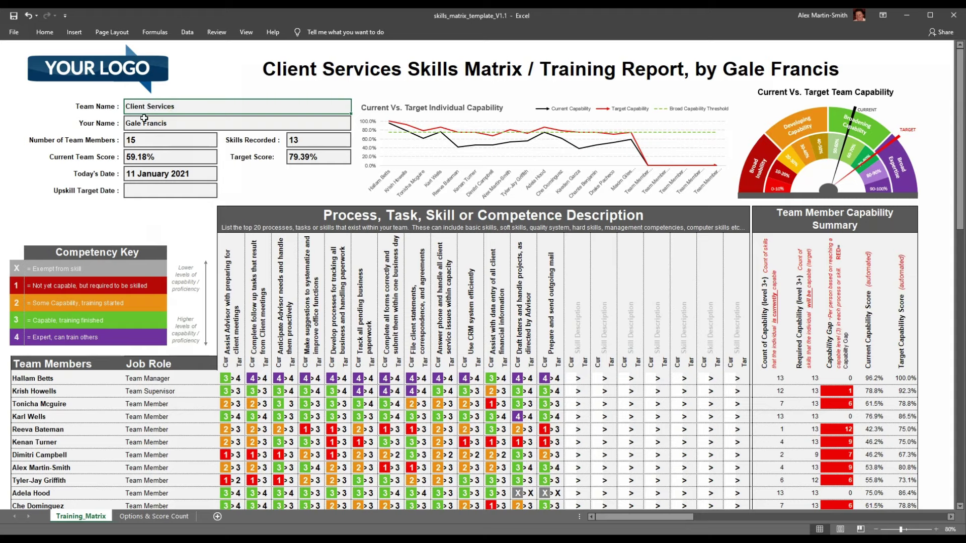
pyautogui.click(145, 142)
pyautogui.click(310, 159)
pyautogui.click(494, 329)
pyautogui.click(212, 213)
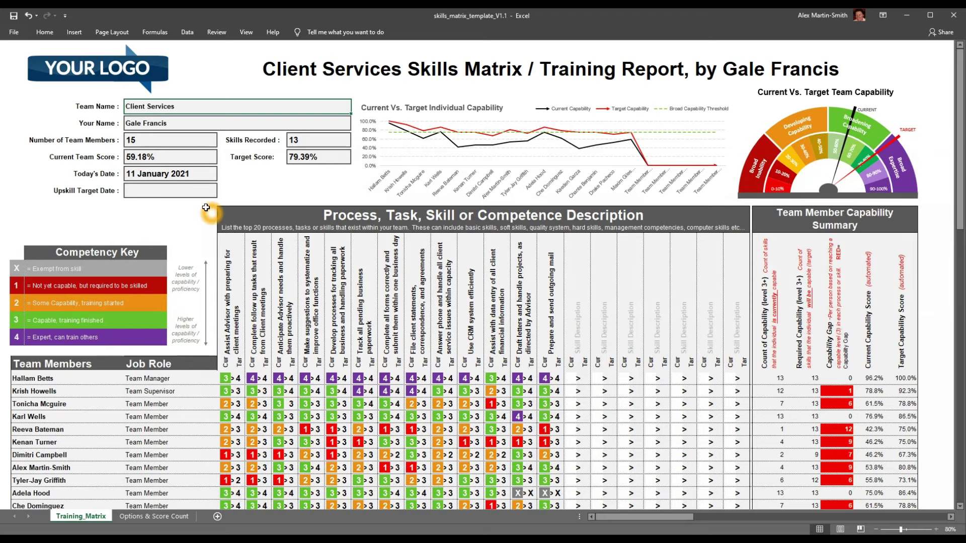
pyautogui.click(152, 192)
pyautogui.scroll(-1, 839, 390)
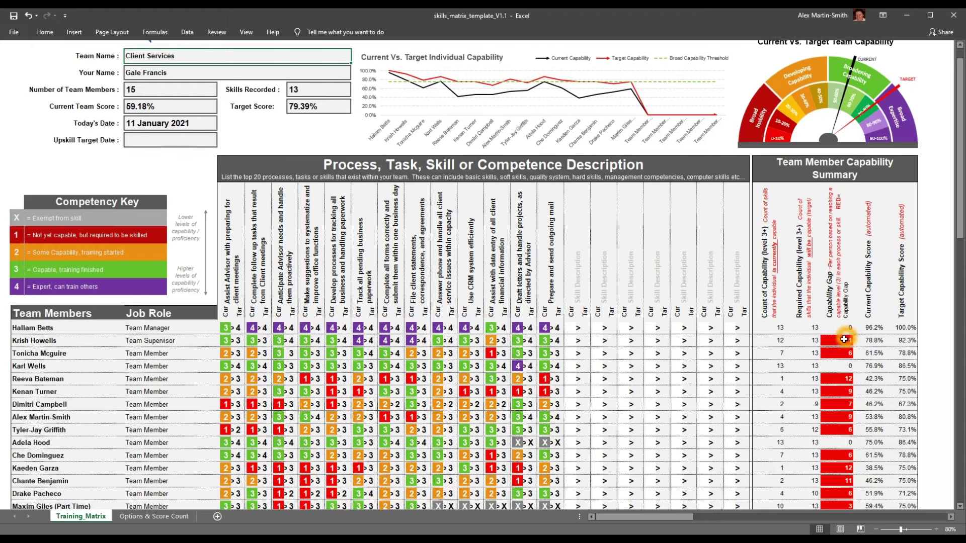
pyautogui.click(490, 375)
pyautogui.scroll(1, 491, 372)
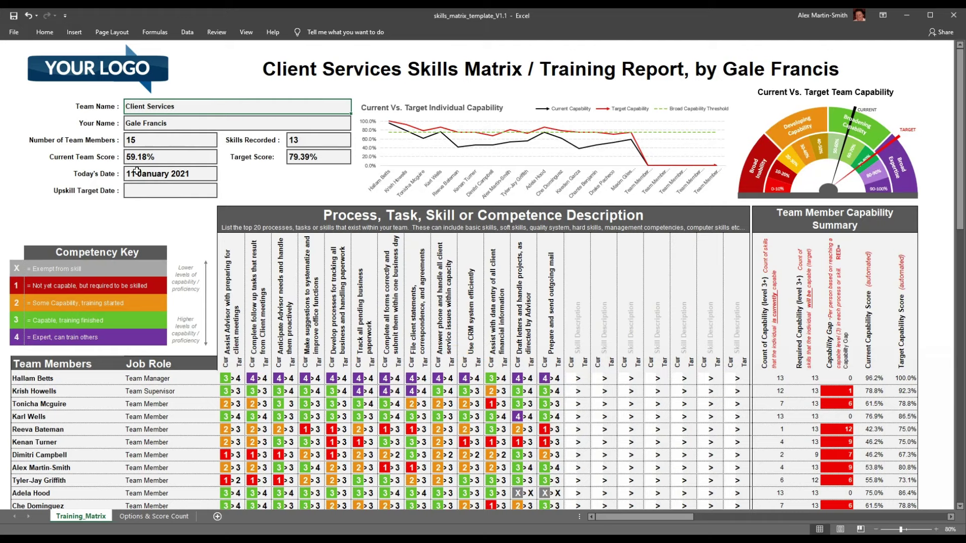
pyautogui.click(460, 230)
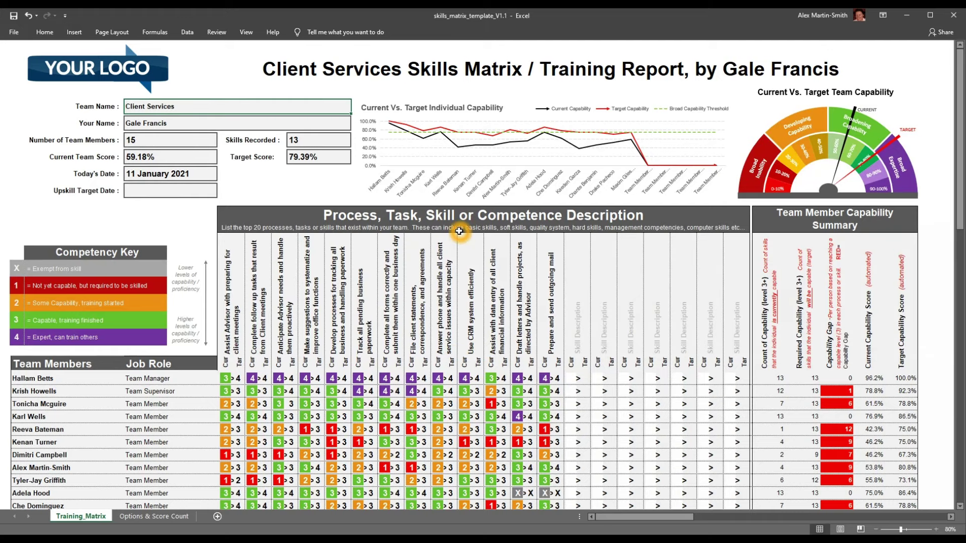